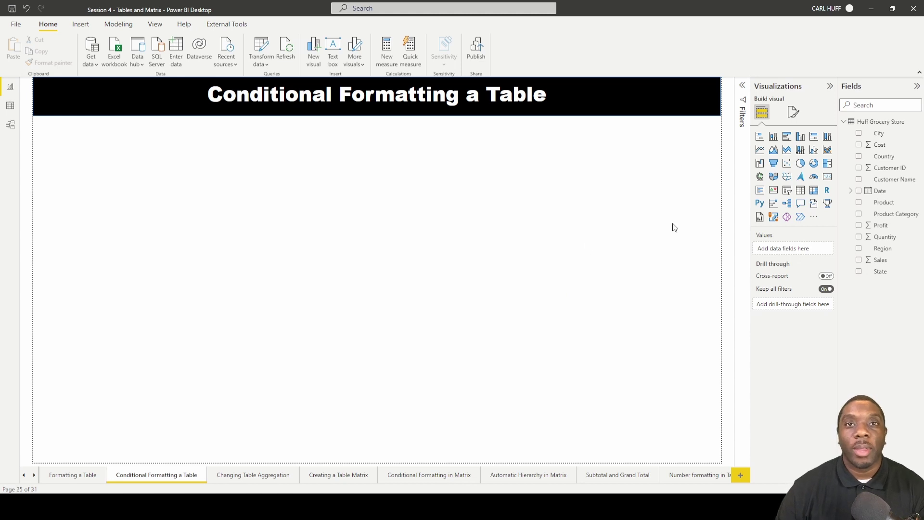
# - Add a table visual to the page, enlarge it and move it toward the left
pyautogui.click(801, 190)
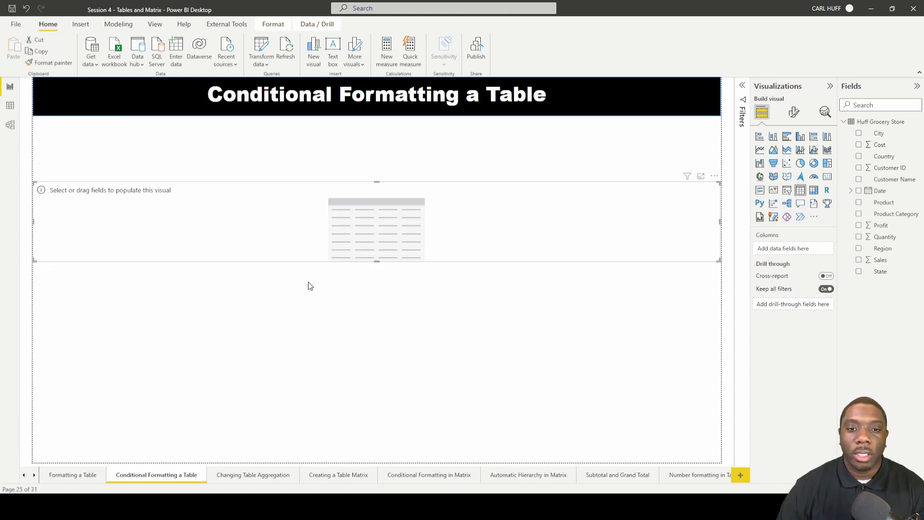
pyautogui.moveTo(376, 260); pyautogui.dragTo(378, 432)
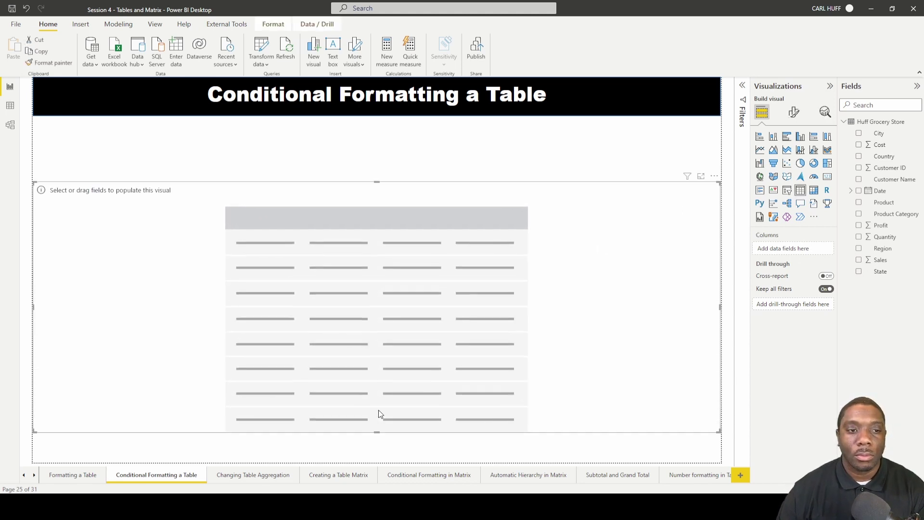
pyautogui.moveTo(38, 186); pyautogui.dragTo(149, 177)
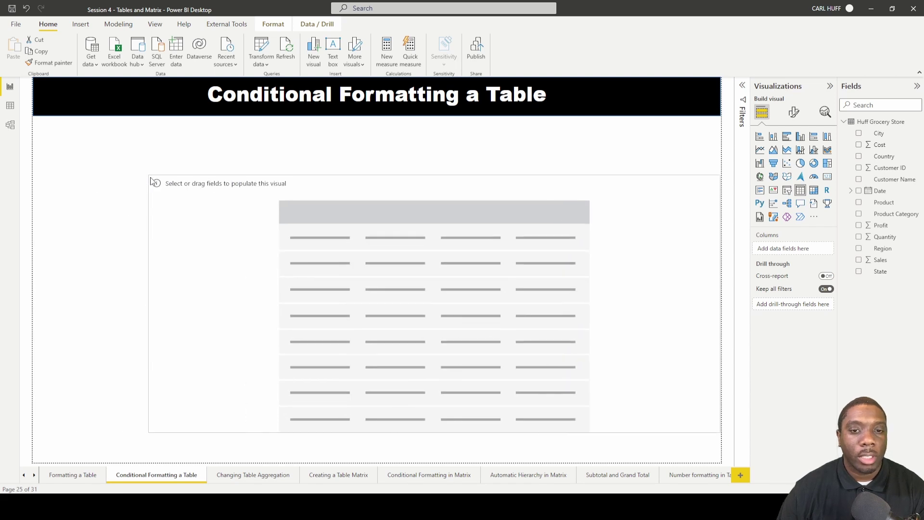
pyautogui.moveTo(584, 186); pyautogui.dragTo(527, 182)
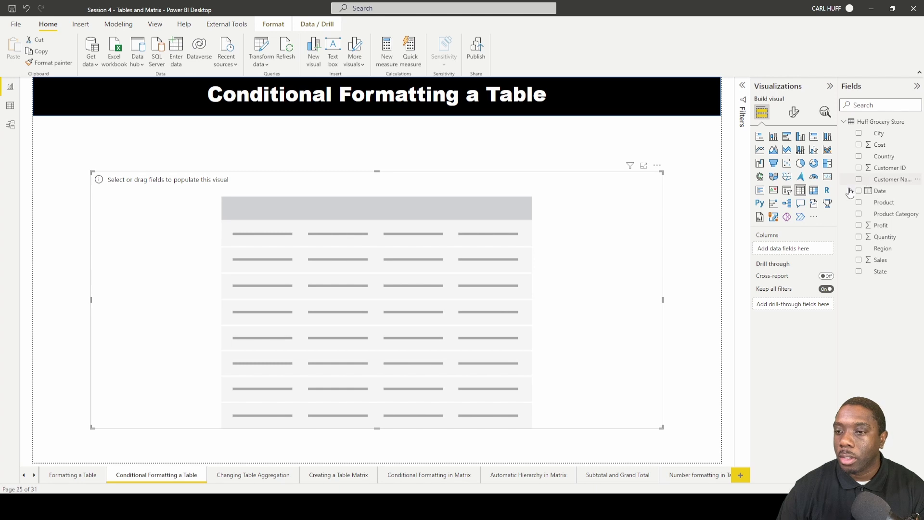
# - Add Product Category, Sales, Profit and Quantity as table columns
pyautogui.click(859, 215)
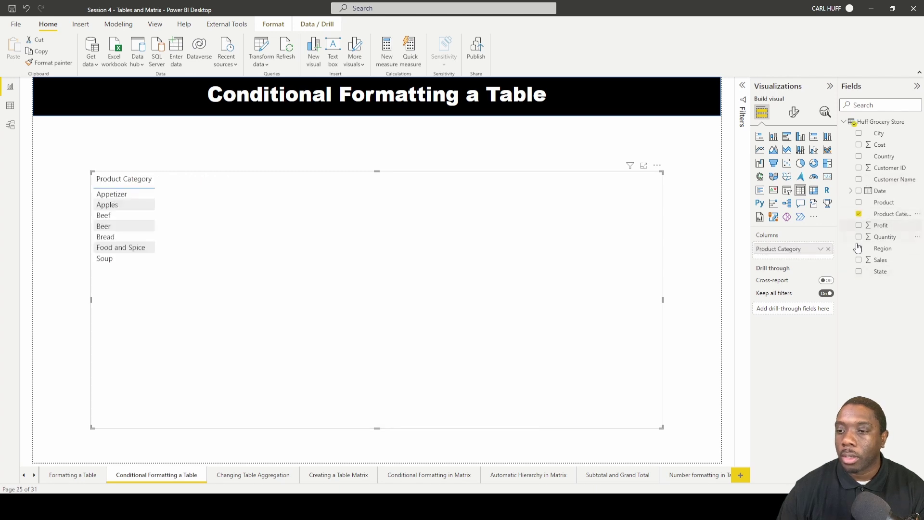
pyautogui.click(860, 261)
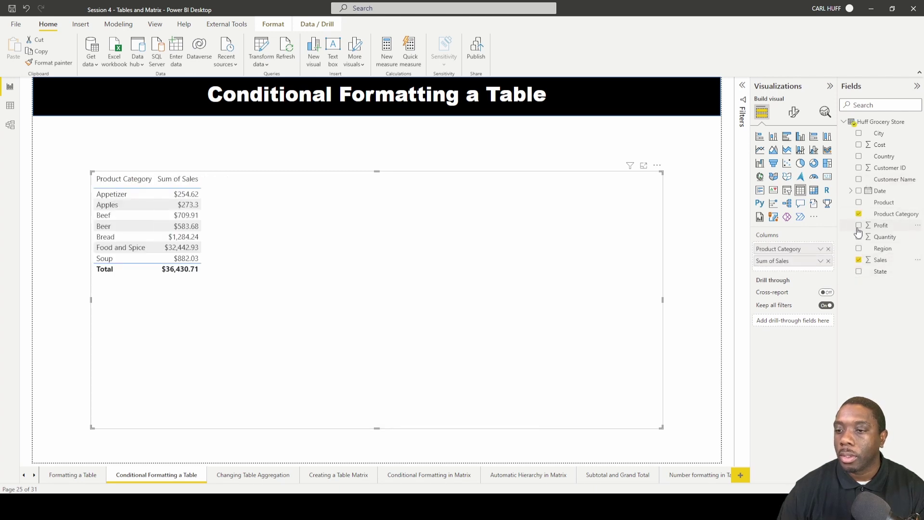
pyautogui.click(860, 225)
pyautogui.click(859, 238)
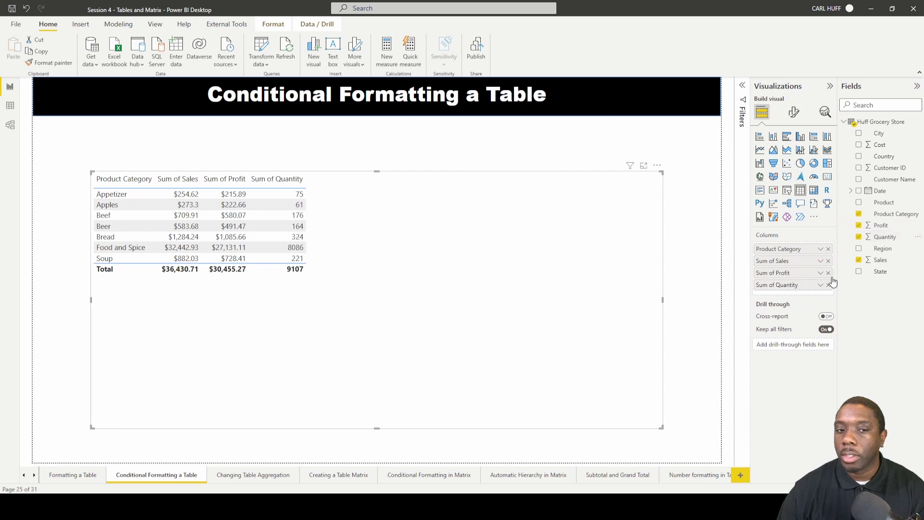
# - Raise the table's global font size in Grid options from 10 to 27
pyautogui.click(794, 111)
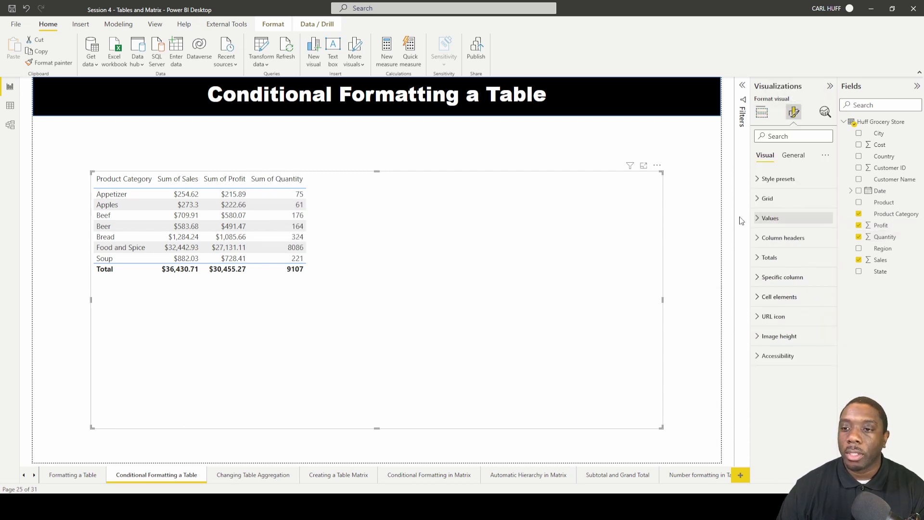
pyautogui.click(760, 198)
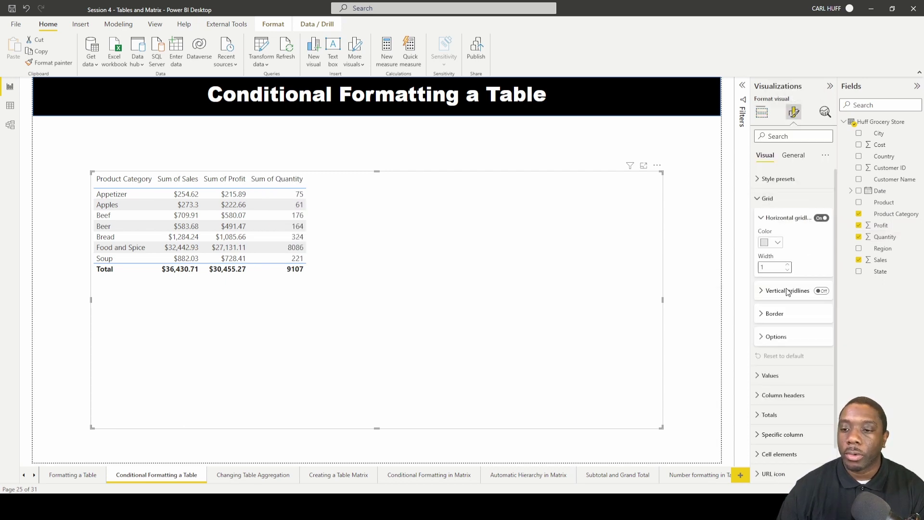
pyautogui.click(763, 339)
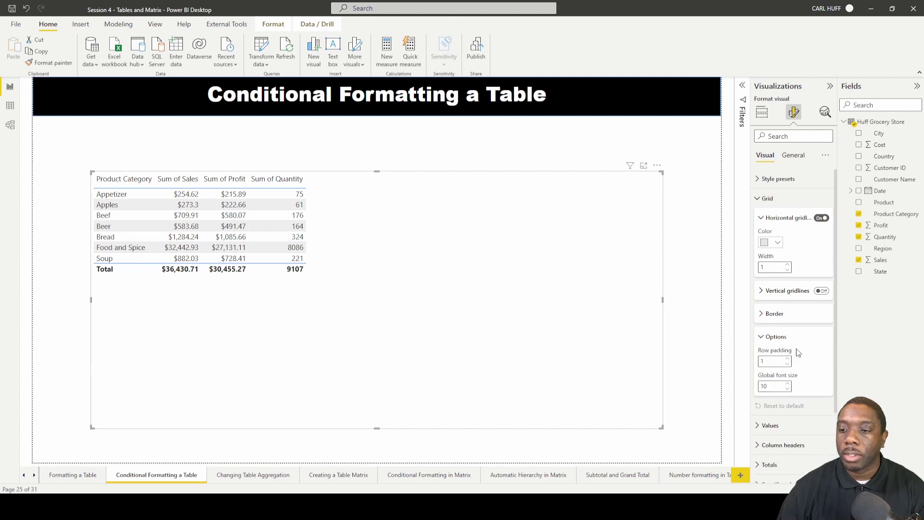
pyautogui.click(788, 384)
pyautogui.click(788, 383)
pyautogui.click(788, 383)
pyautogui.click(789, 384)
pyautogui.click(788, 383)
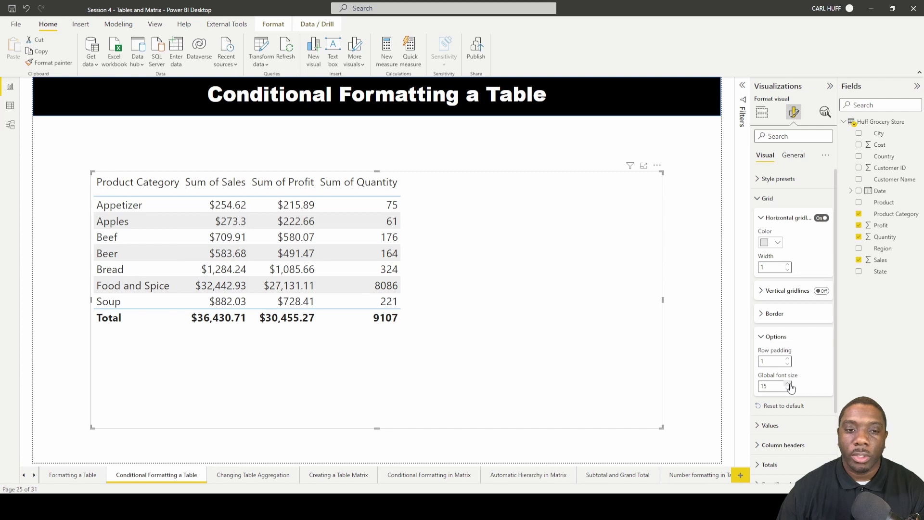
pyautogui.click(789, 385)
pyautogui.click(789, 384)
pyautogui.click(789, 384)
pyautogui.click(789, 384)
pyautogui.click(788, 384)
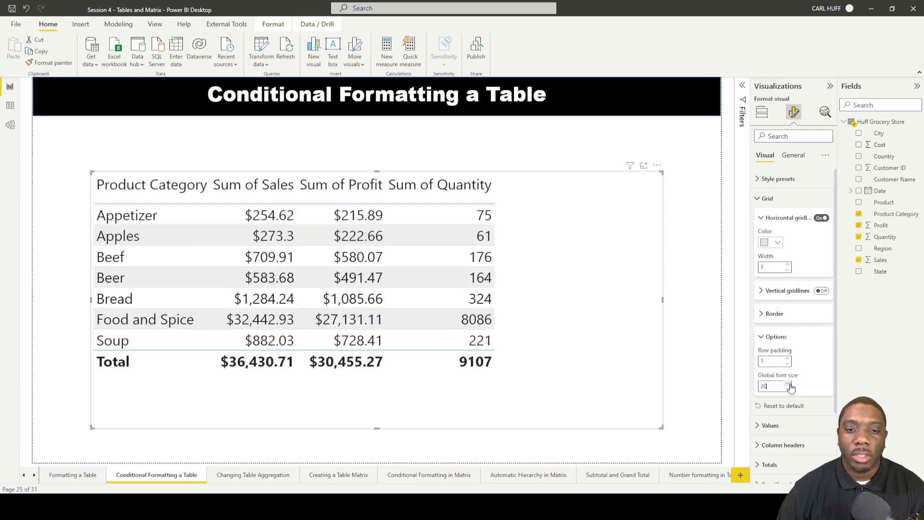
pyautogui.click(788, 385)
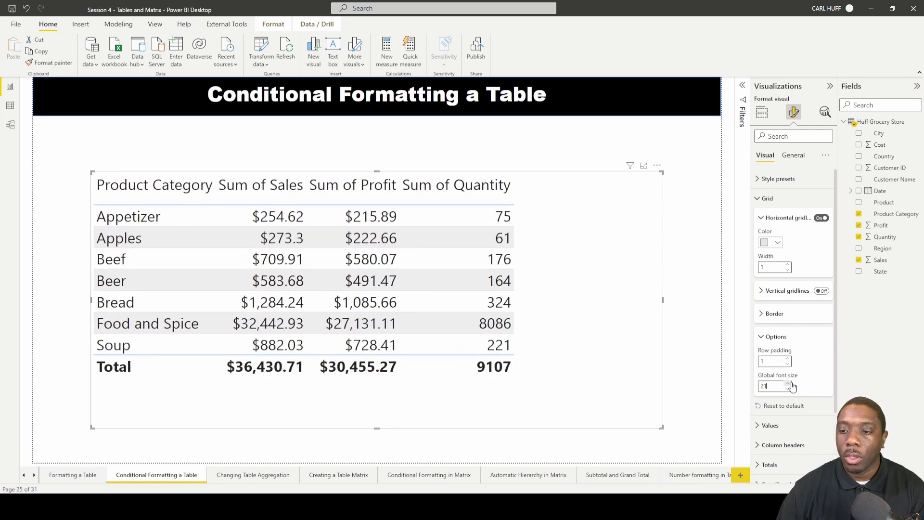
pyautogui.click(789, 384)
pyautogui.click(789, 384)
pyautogui.click(788, 384)
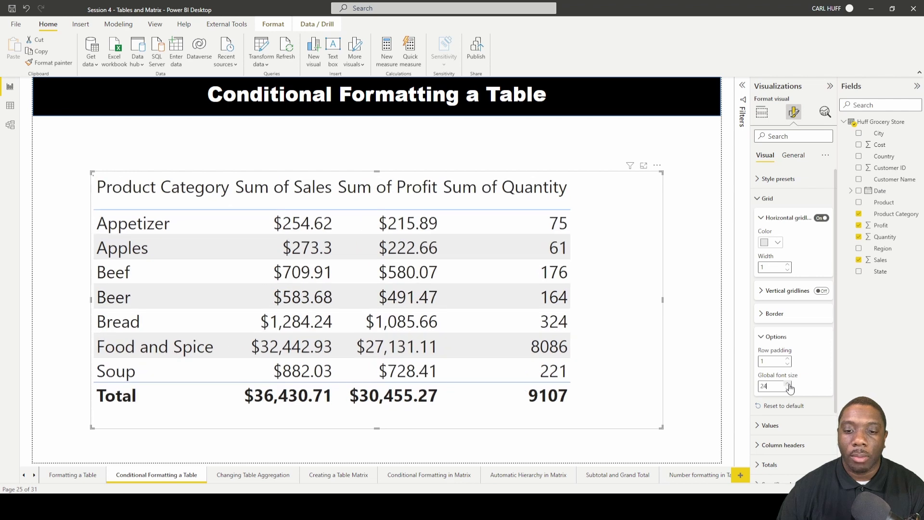
pyautogui.click(789, 385)
pyautogui.click(789, 384)
pyautogui.click(789, 384)
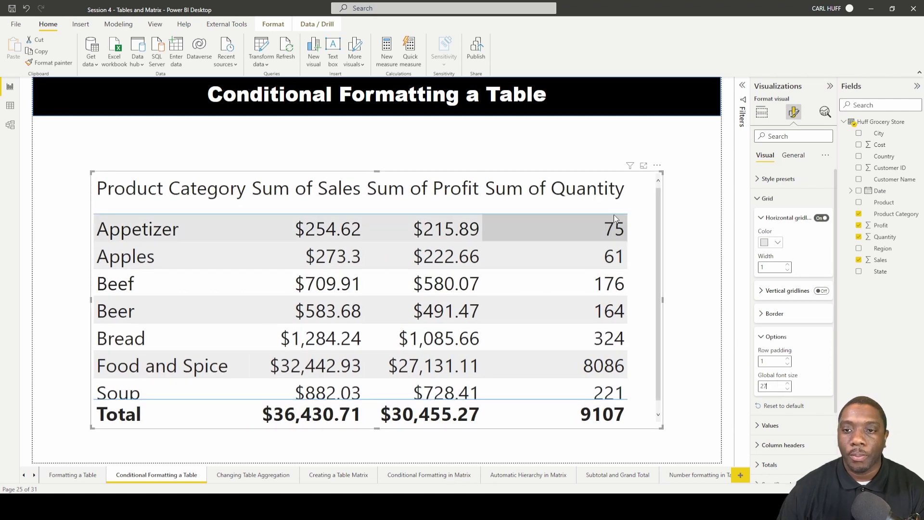
pyautogui.click(767, 198)
pyautogui.click(758, 297)
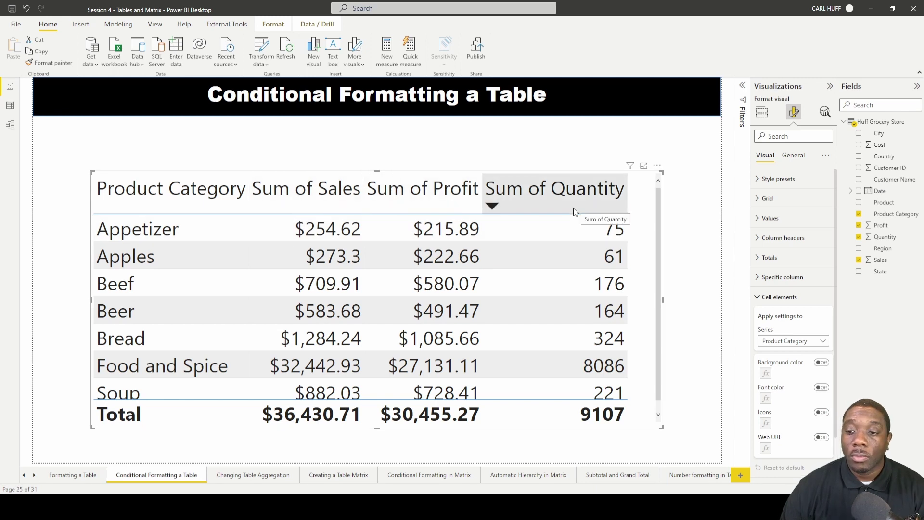
# - Turn on background colour shading for Sum of Sales, darkest blue for Food and Spice
pyautogui.click(812, 342)
pyautogui.click(781, 364)
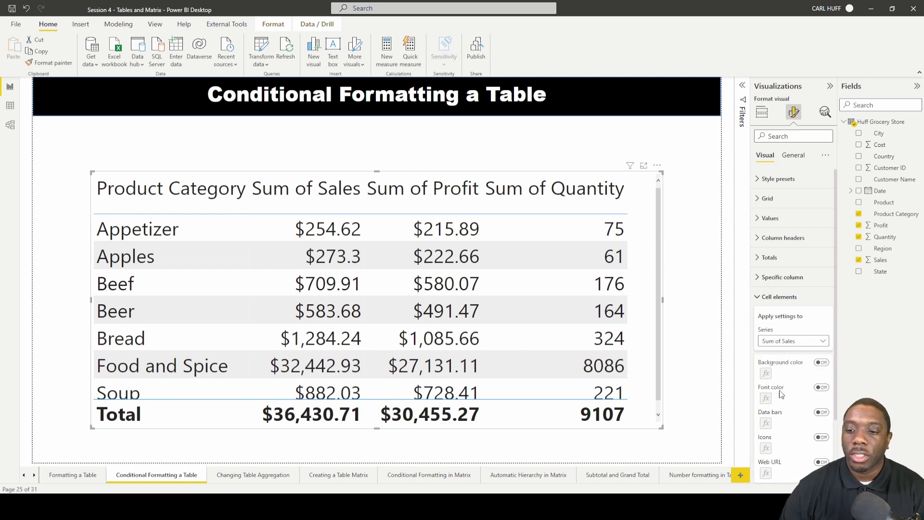
pyautogui.click(823, 364)
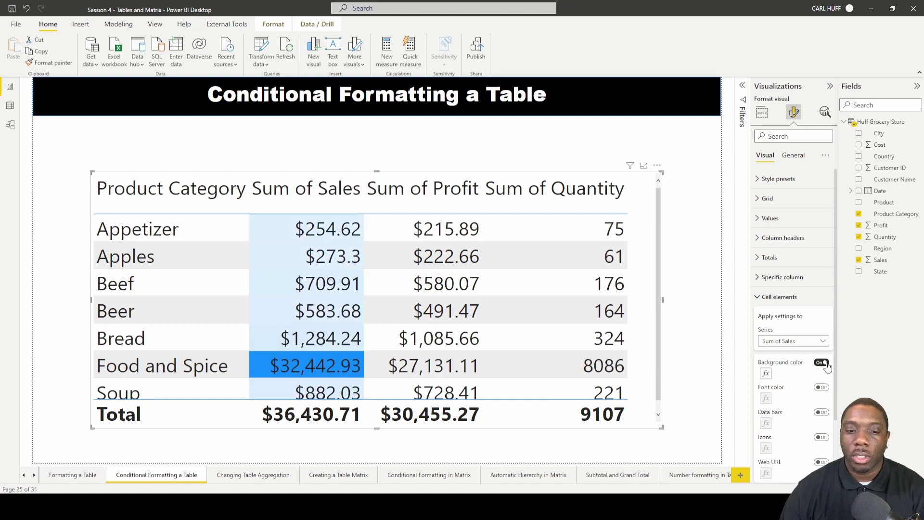
pyautogui.scroll(-1, 303, 303)
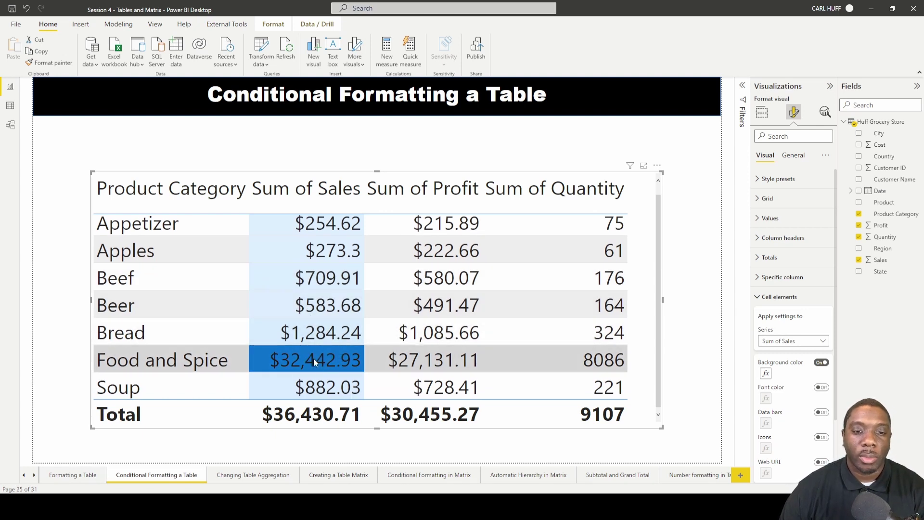
pyautogui.scroll(1, 328, 356)
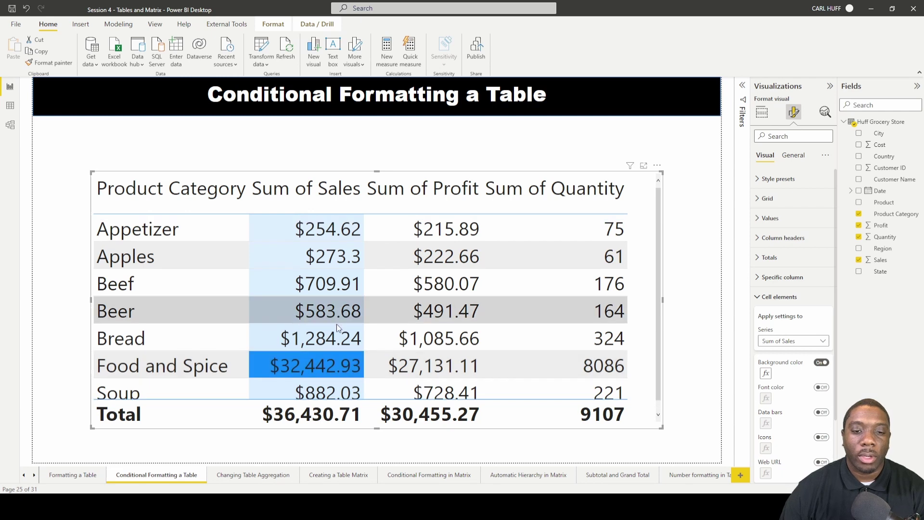
# - Filter the table's Product Category to exclude Food and Spice, leaving Bread darkest
pyautogui.click(762, 115)
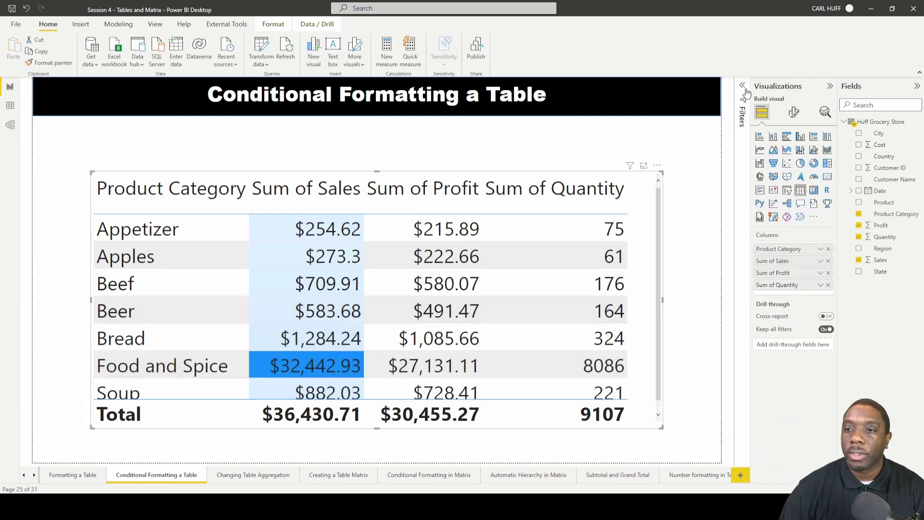
pyautogui.click(744, 87)
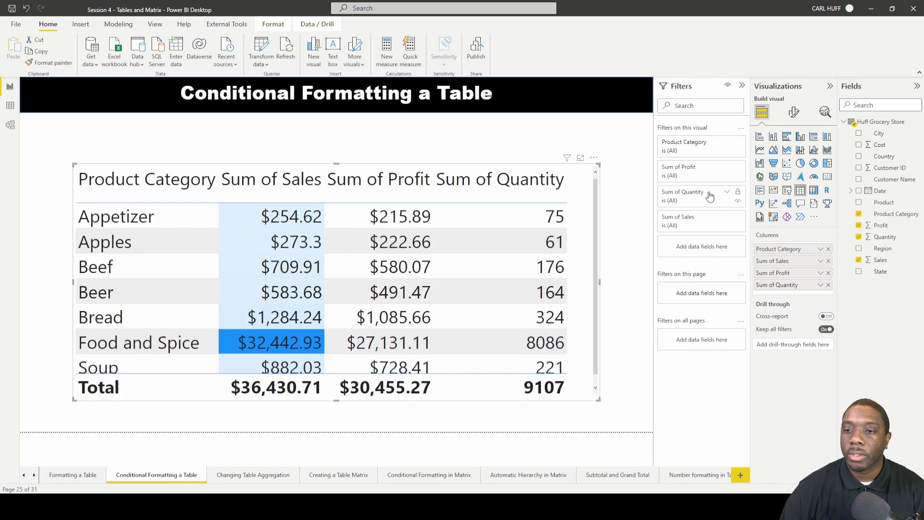
pyautogui.click(725, 142)
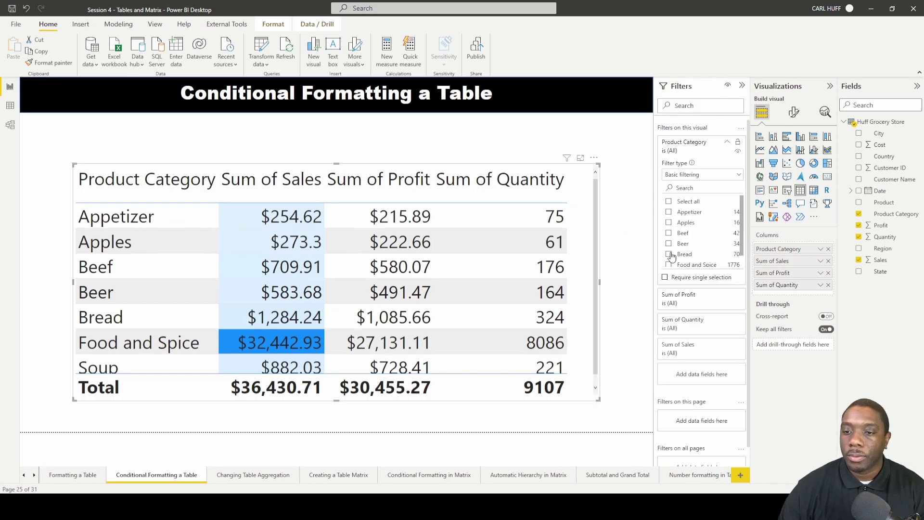
pyautogui.click(671, 203)
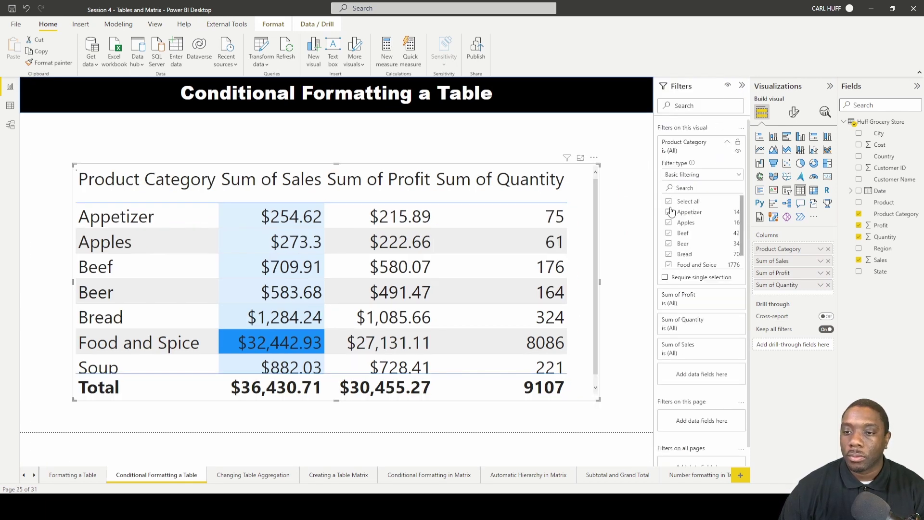
pyautogui.click(669, 266)
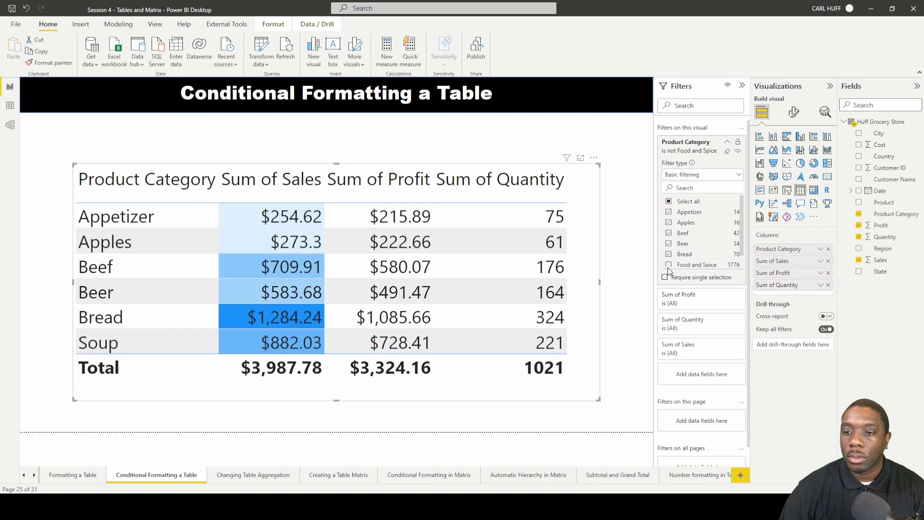
pyautogui.click(729, 143)
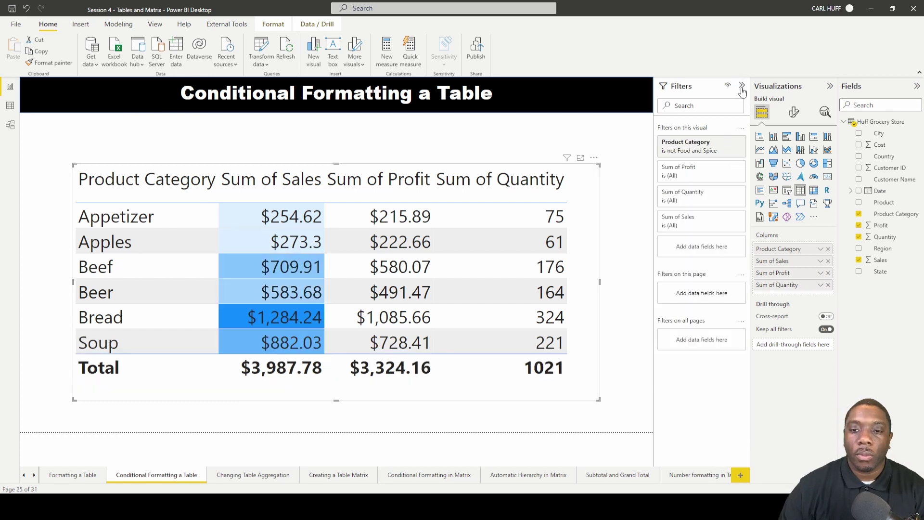
pyautogui.click(742, 87)
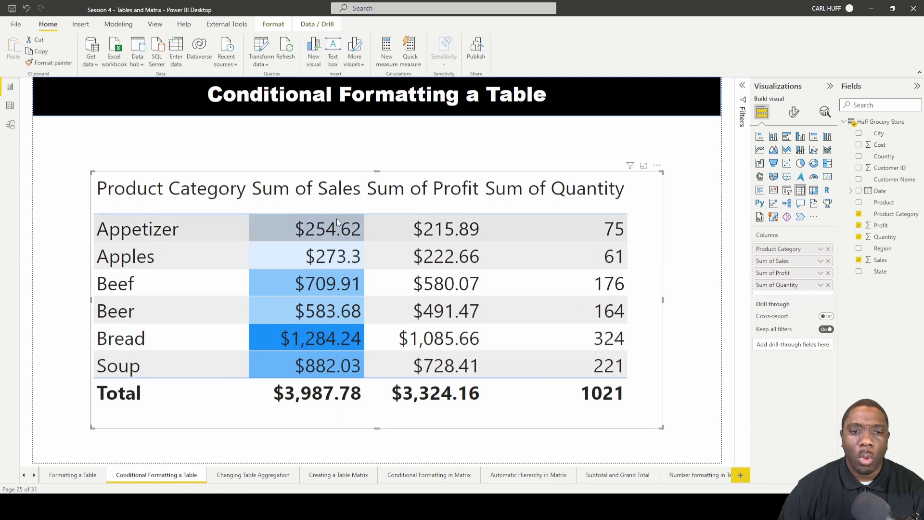
pyautogui.click(792, 118)
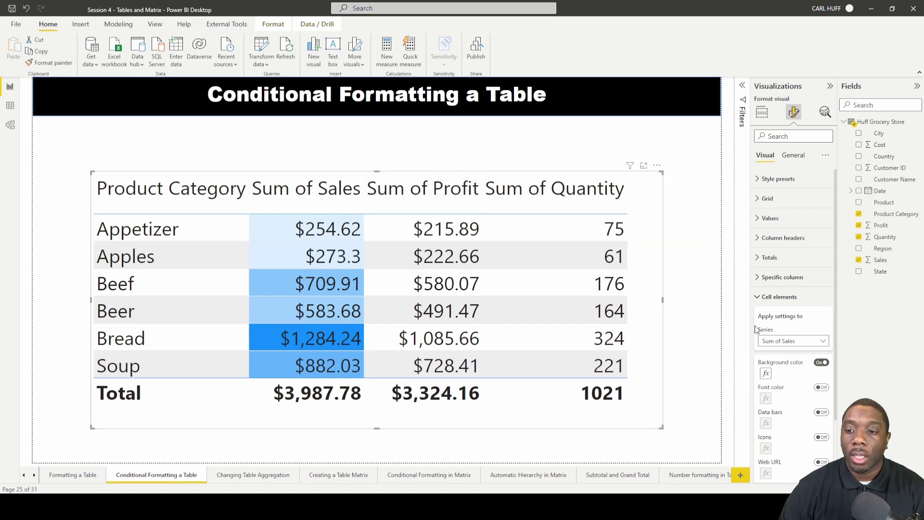
# - Turn on value-based blue font colours for the Sum of Profit figures
pyautogui.click(805, 341)
pyautogui.click(782, 364)
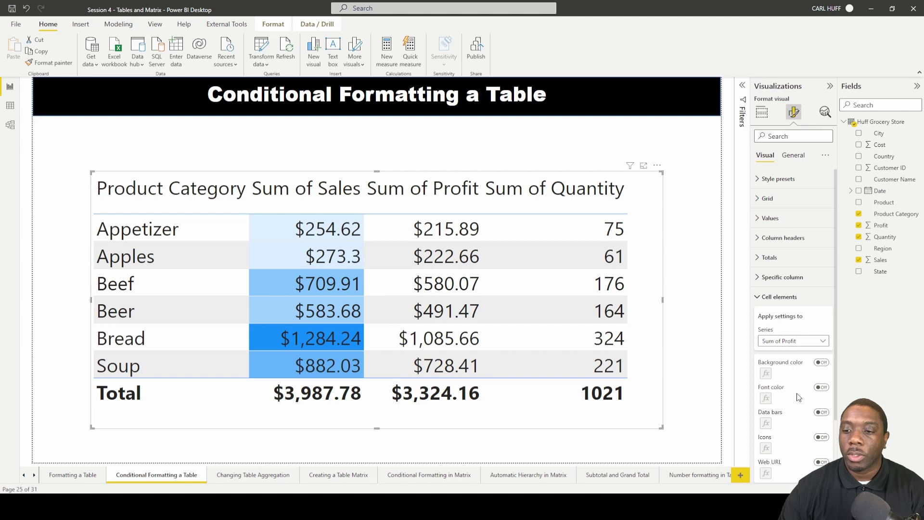
pyautogui.click(822, 388)
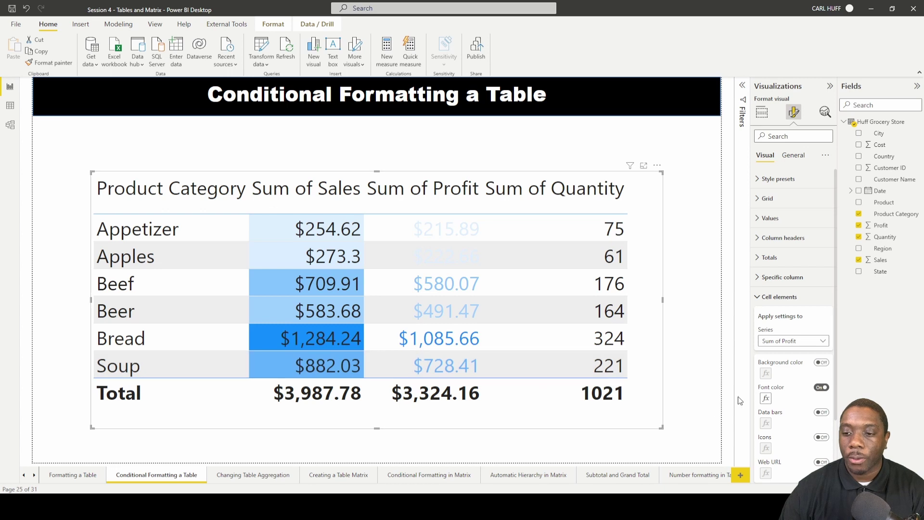
# - Set the Sum of Profit font gradient's minimum colour to gold, keeping blue for highest
pyautogui.click(766, 399)
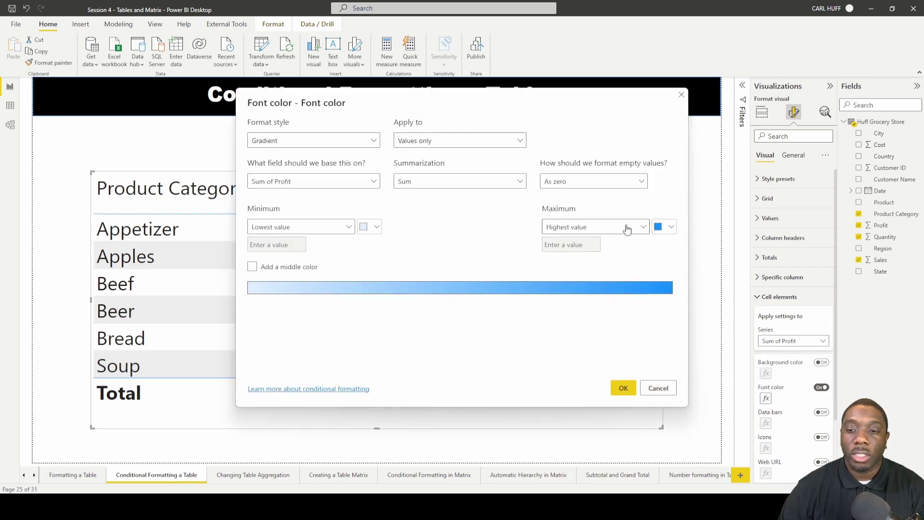
pyautogui.click(370, 227)
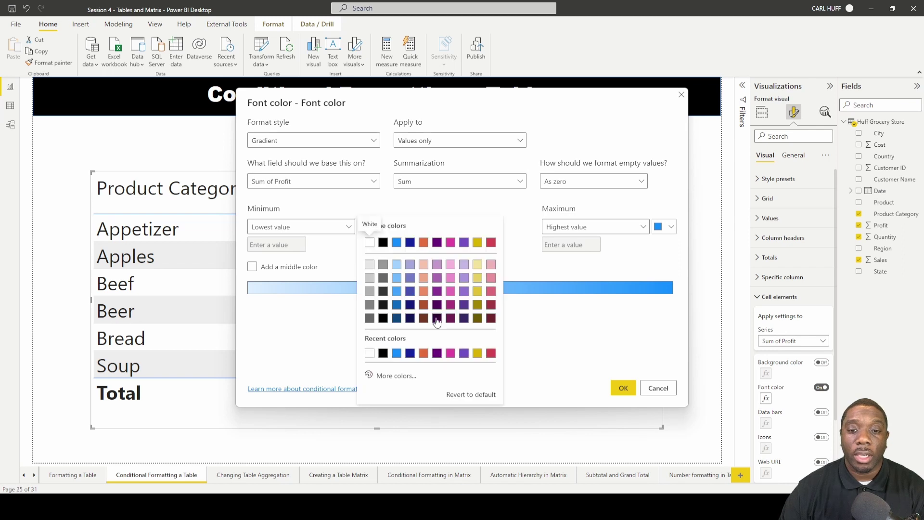
pyautogui.click(478, 354)
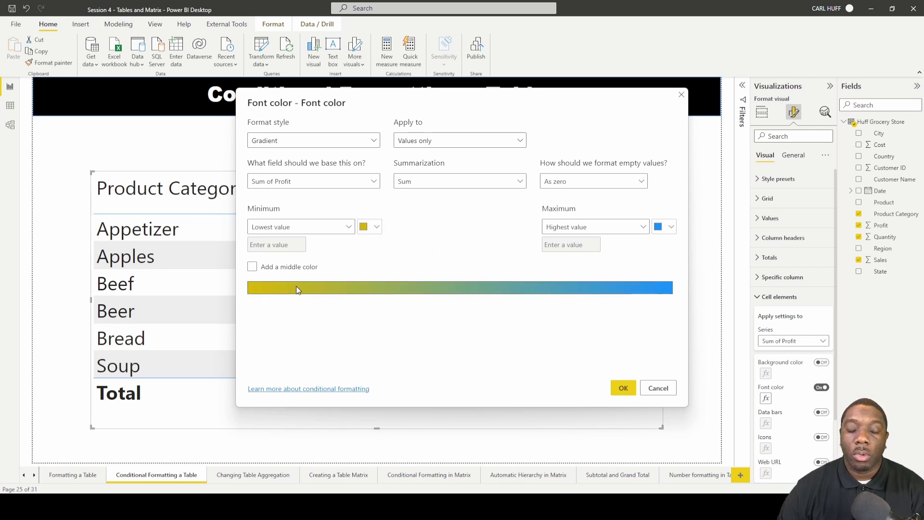
pyautogui.click(623, 387)
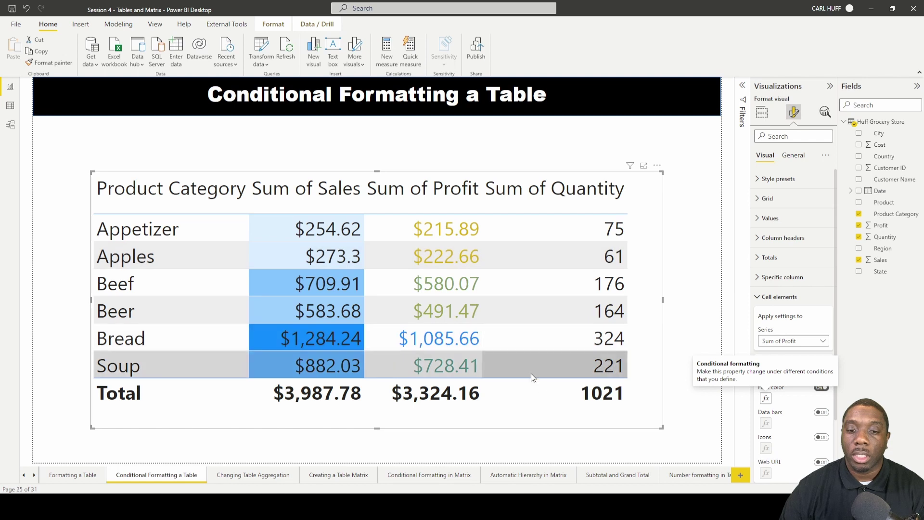
# - Change the Sum of Sales background gradient minimum colour to light grey, keeping blue maximum
pyautogui.click(796, 341)
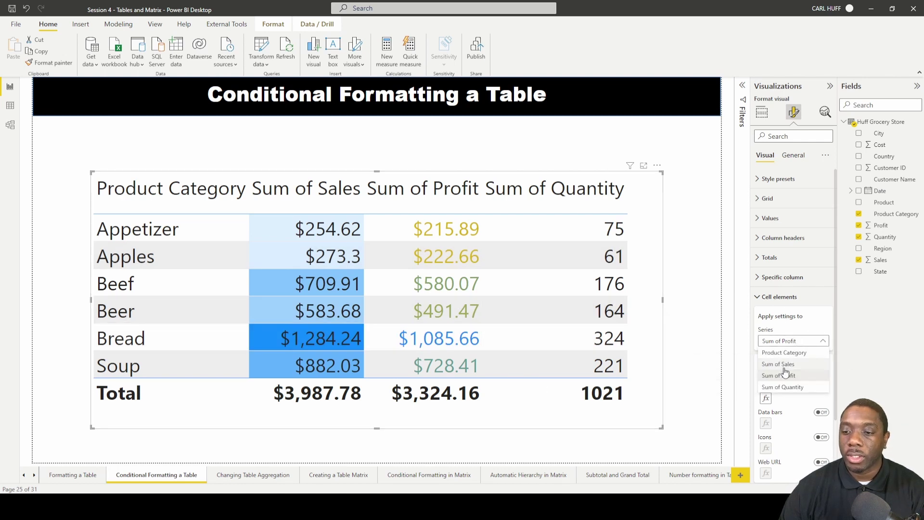
pyautogui.click(783, 351)
pyautogui.click(766, 374)
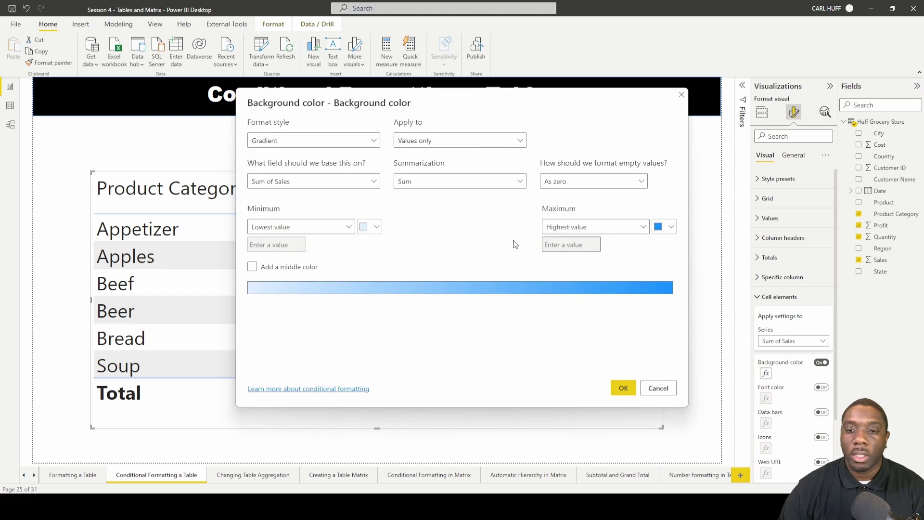
pyautogui.click(374, 229)
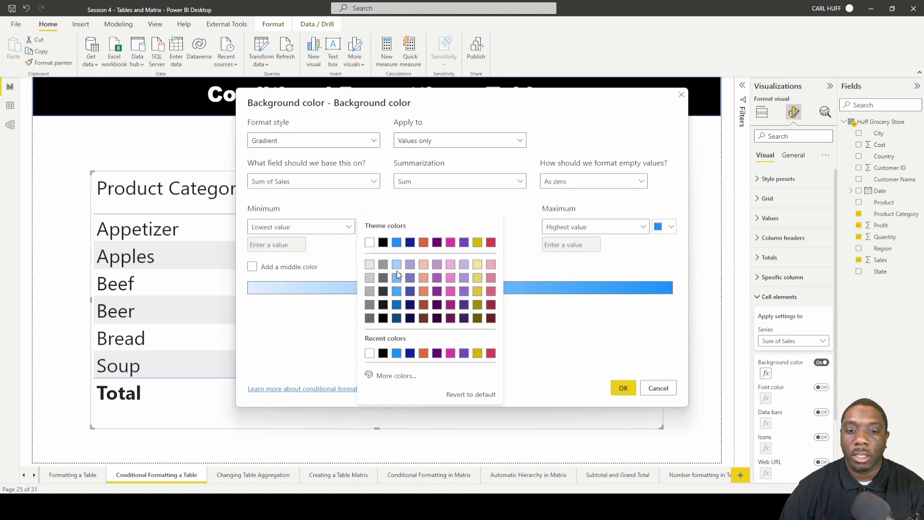
pyautogui.click(370, 268)
pyautogui.click(612, 385)
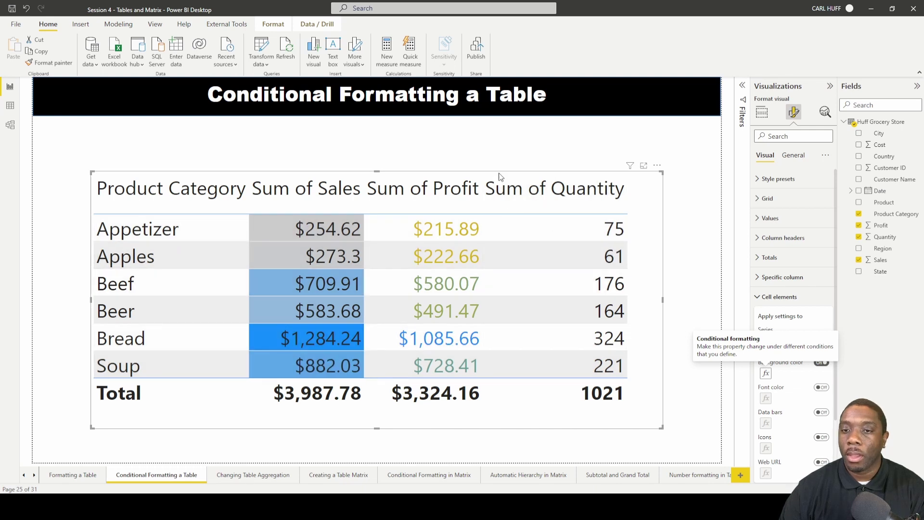
pyautogui.click(782, 341)
# - Turn on data bars for the Sum of Quantity column
pyautogui.click(783, 341)
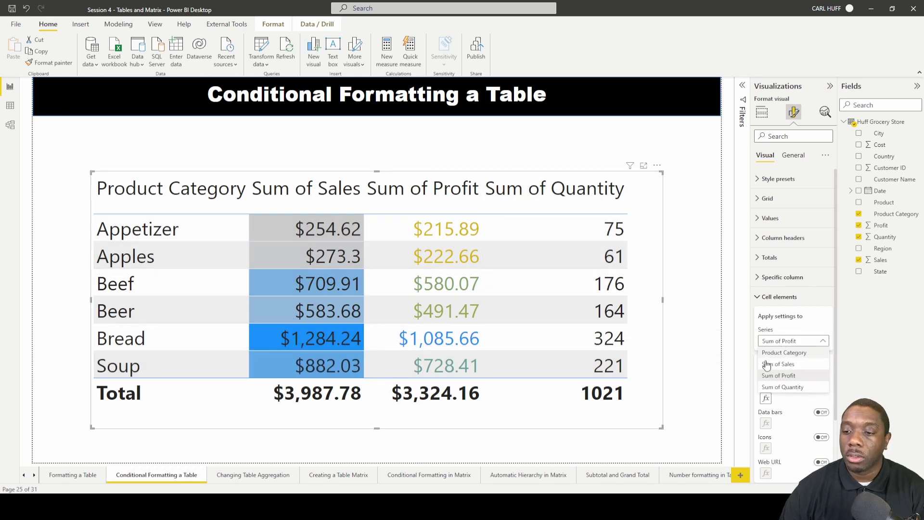
pyautogui.click(791, 387)
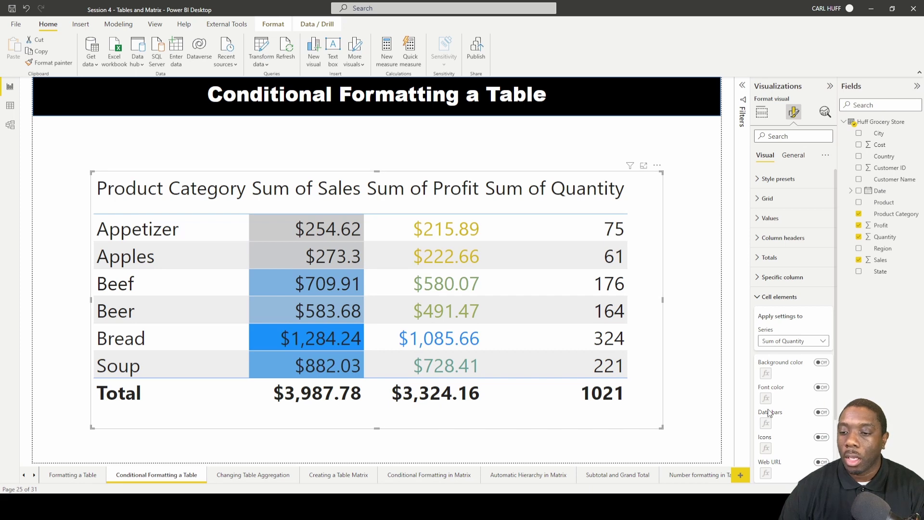
pyautogui.click(822, 413)
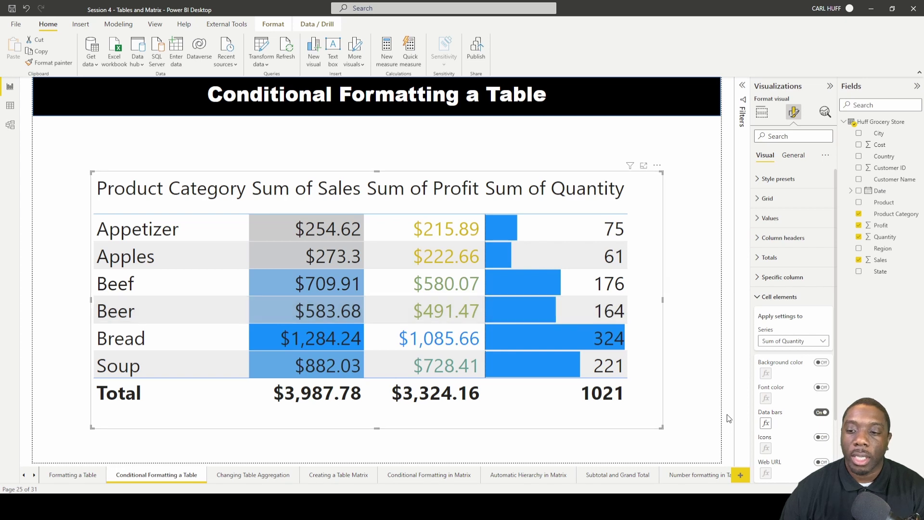
# - Make negative Quantity bars red, keep lowest value as minimum, and show bars only
pyautogui.click(766, 424)
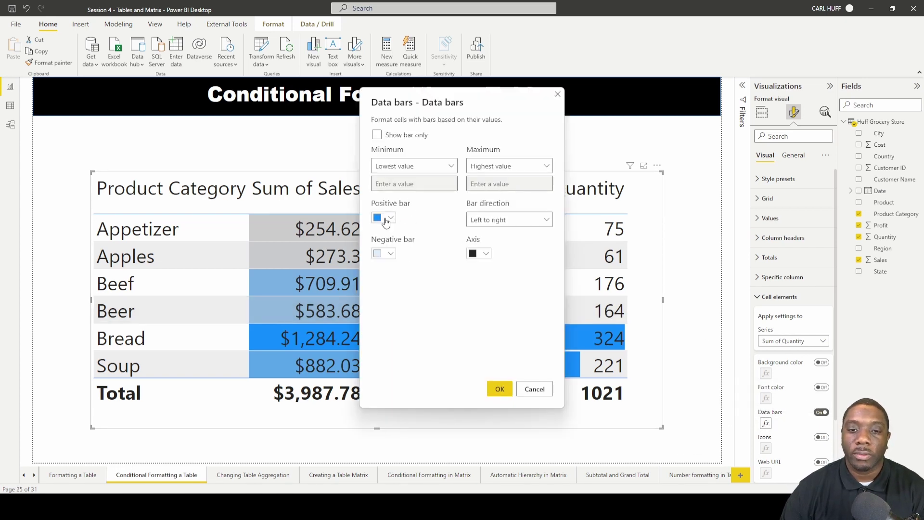
pyautogui.click(391, 254)
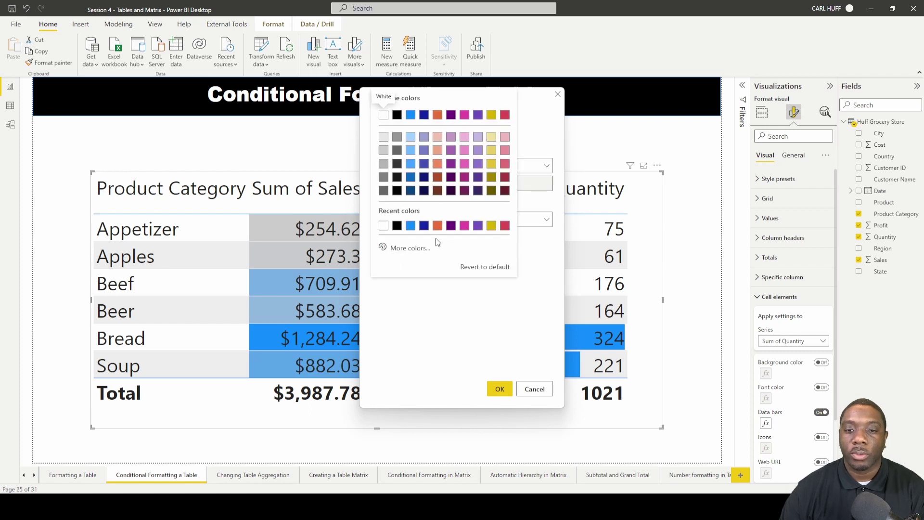
pyautogui.click(505, 116)
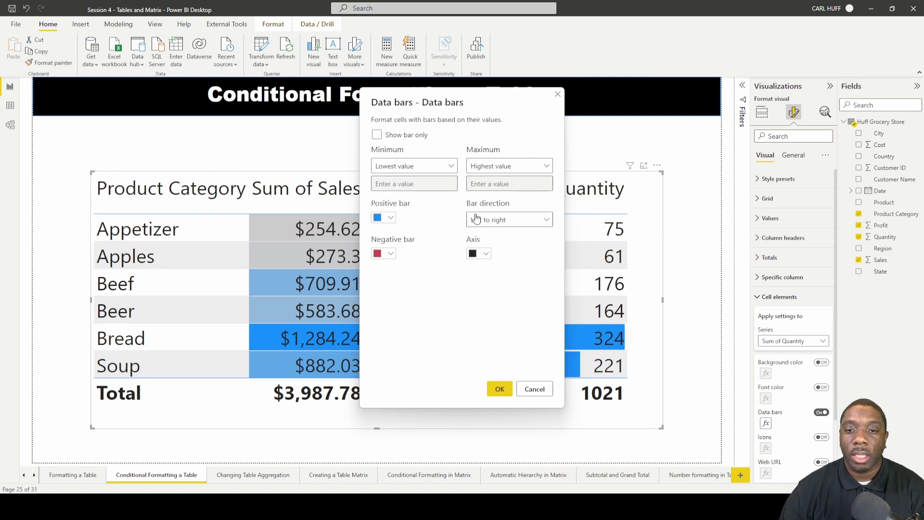
pyautogui.click(451, 168)
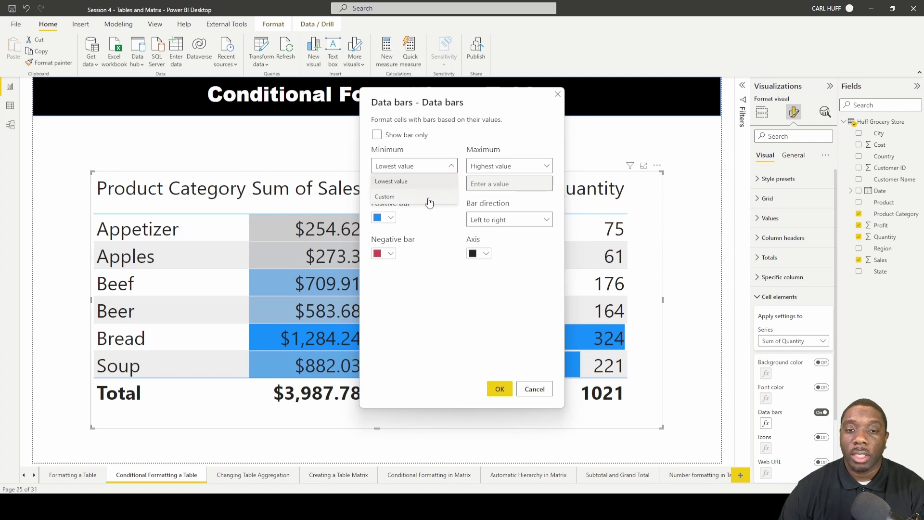
pyautogui.click(451, 168)
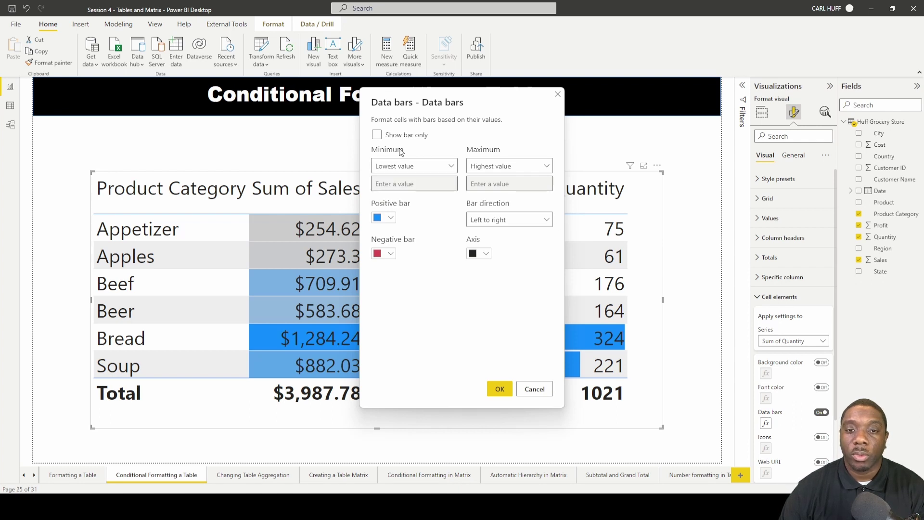
pyautogui.click(378, 137)
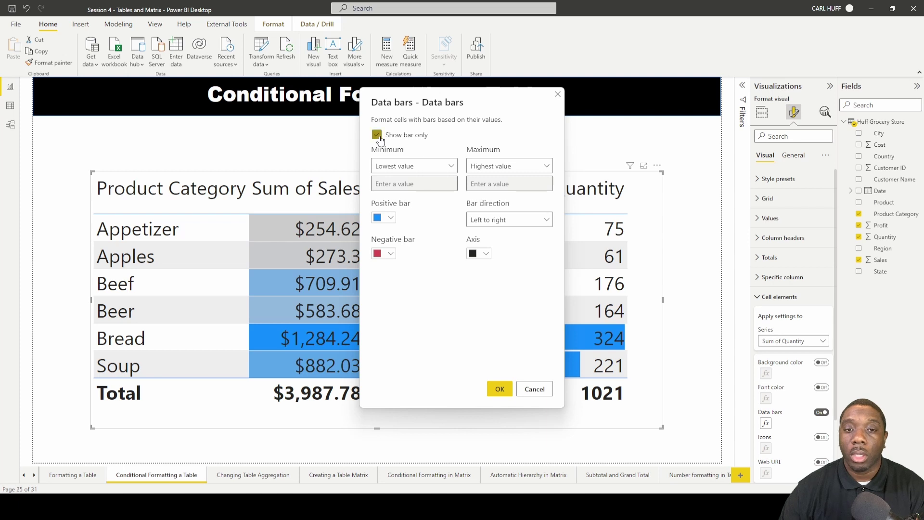
pyautogui.click(499, 388)
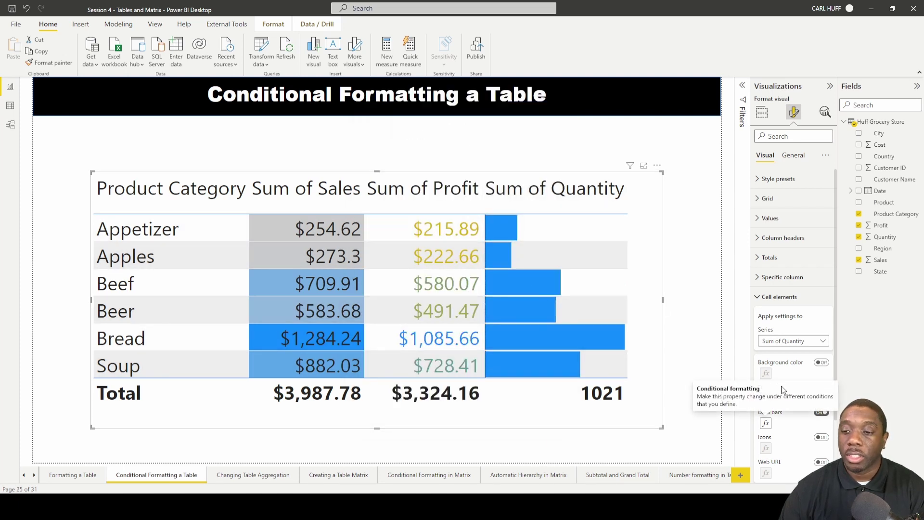
# - Show Quantity numbers beside the bars again and try right-to-left bar direction
pyautogui.click(766, 424)
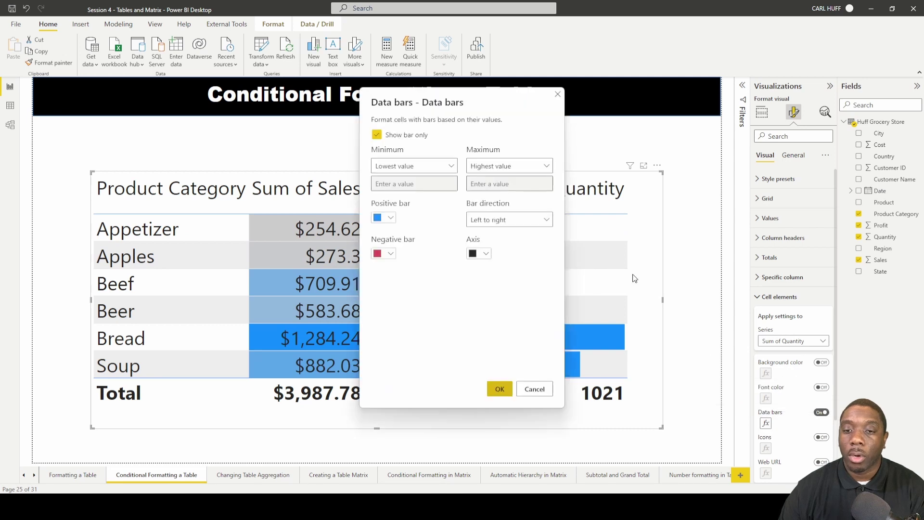
pyautogui.click(378, 135)
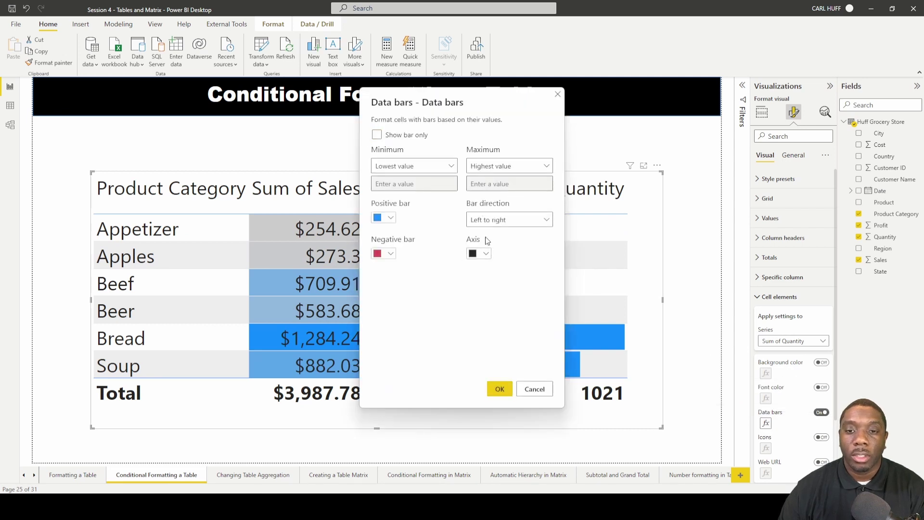
pyautogui.click(529, 223)
pyautogui.click(492, 251)
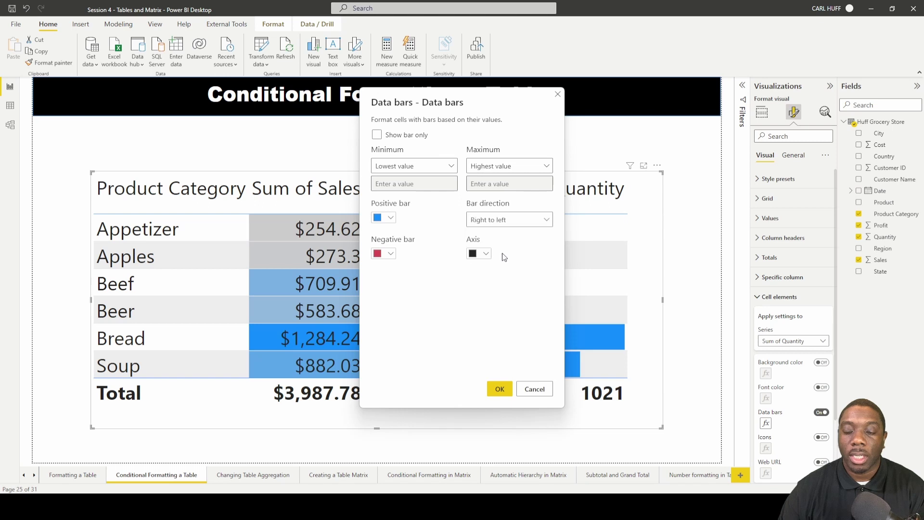
pyautogui.click(499, 388)
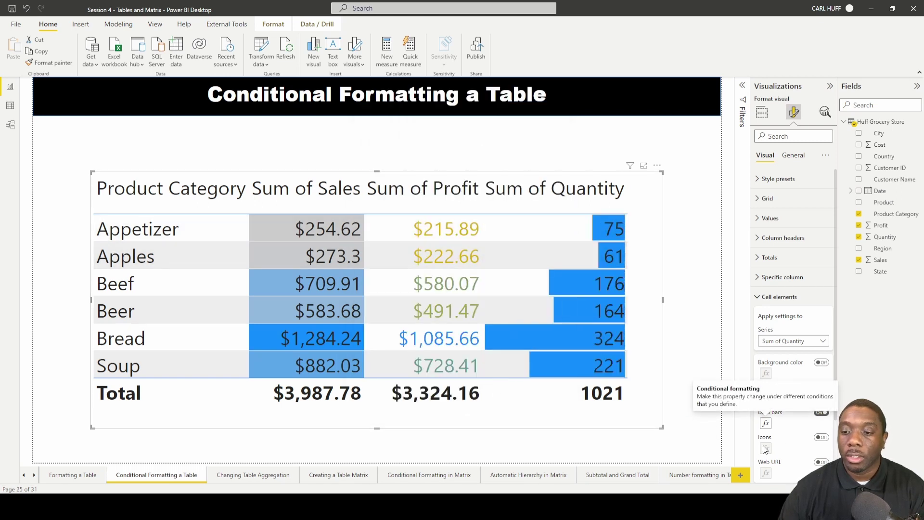
# - Set the Quantity data bar direction back to left to right
pyautogui.click(766, 423)
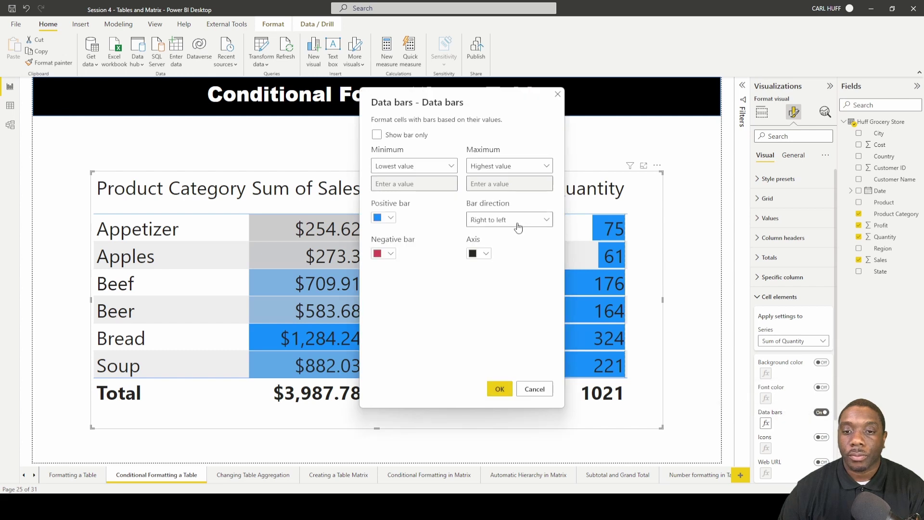
pyautogui.click(490, 224)
pyautogui.click(482, 236)
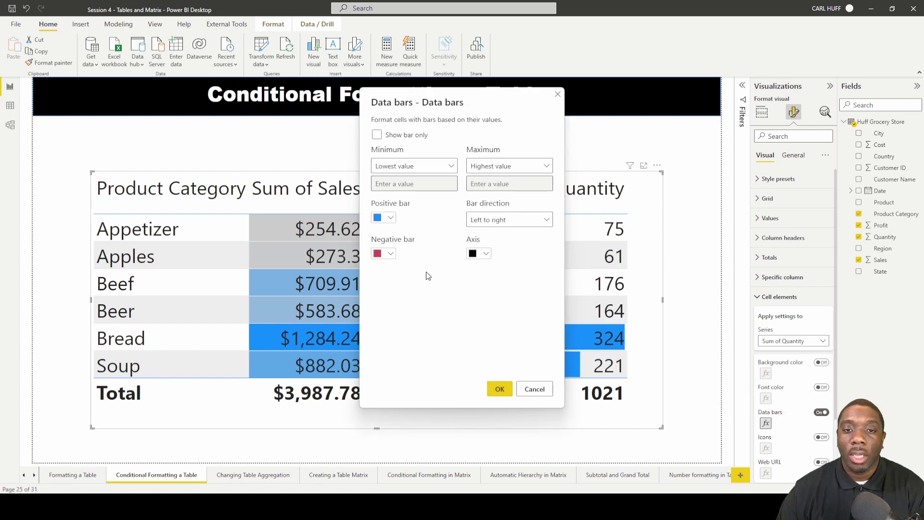
pyautogui.click(496, 391)
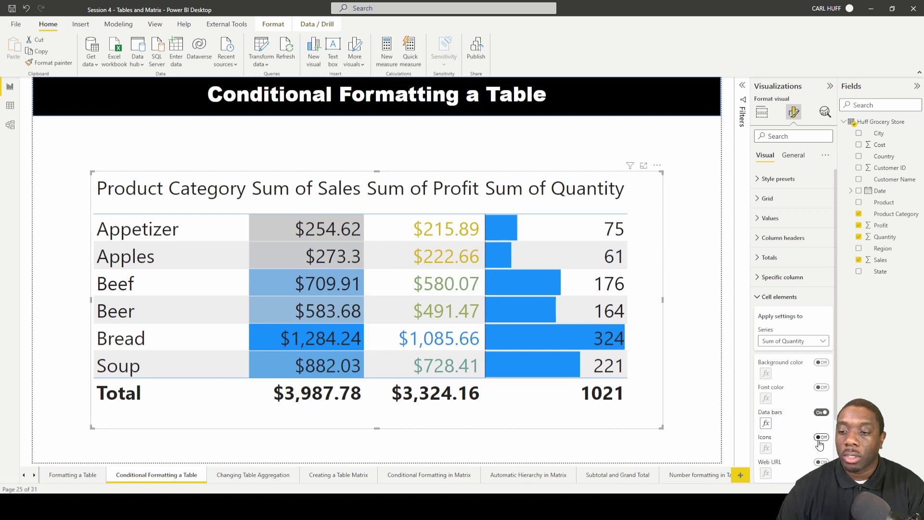
# - Add icons to Sum of Sales: red diamonds, orange triangles and a green circle for Bread
pyautogui.click(792, 341)
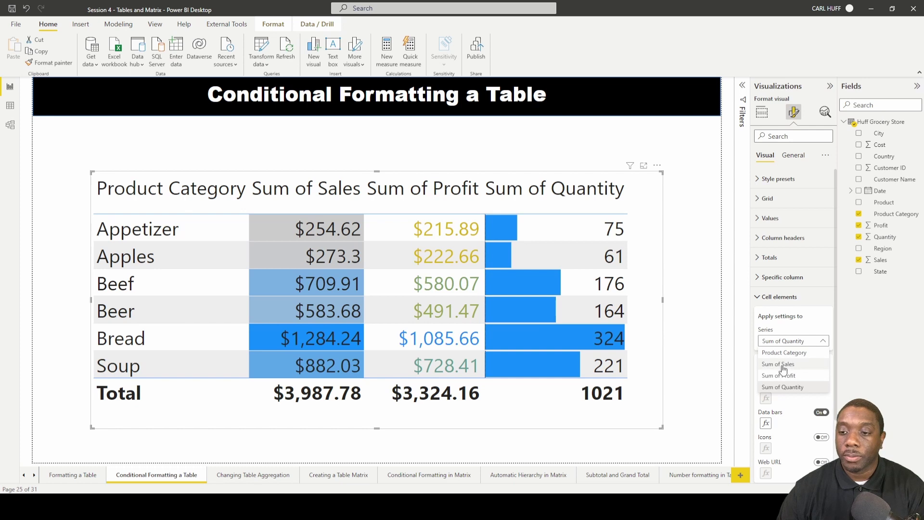
pyautogui.click(791, 365)
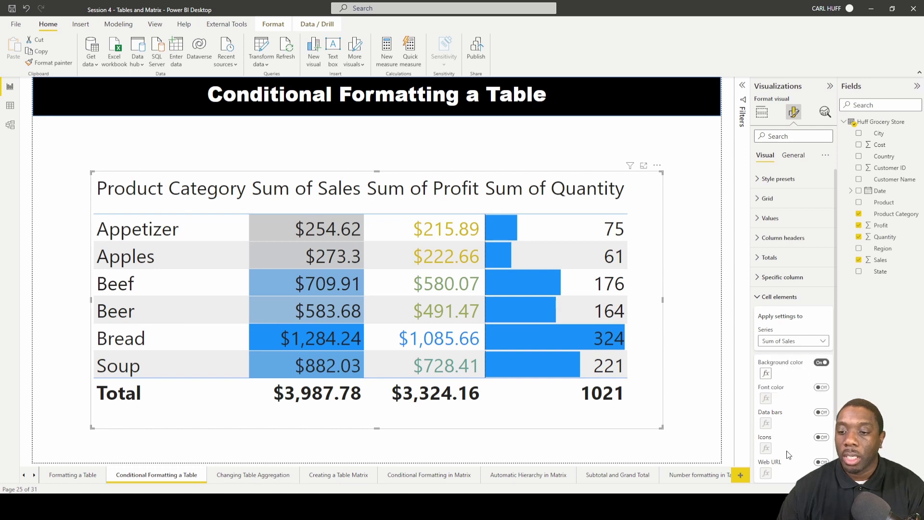
pyautogui.click(822, 438)
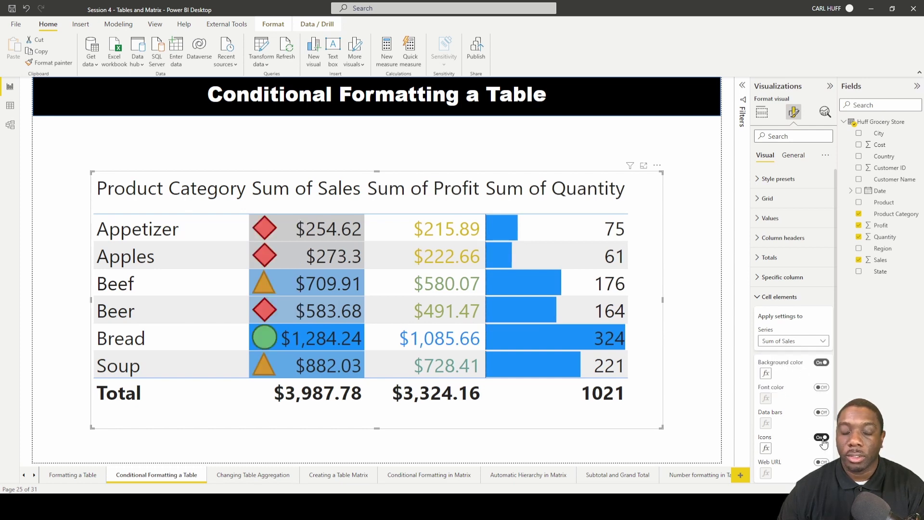